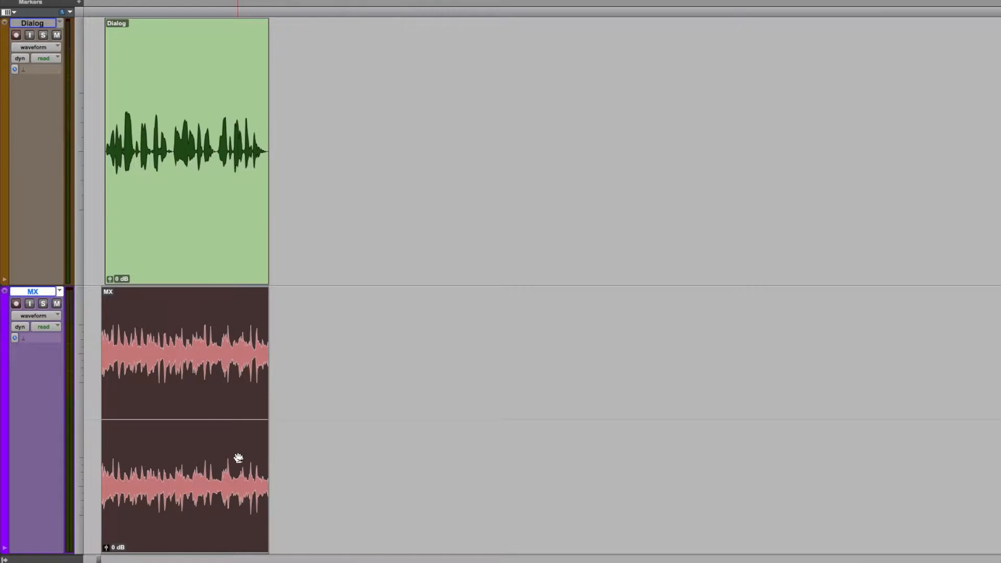
- Examine the equalizer bands of FabFilter Pro-Q 2 on the MX track and the analyzer settings of Pro-Q 2 and Pro-MB
{"action": "left_click", "coordinate": [301, 301]}
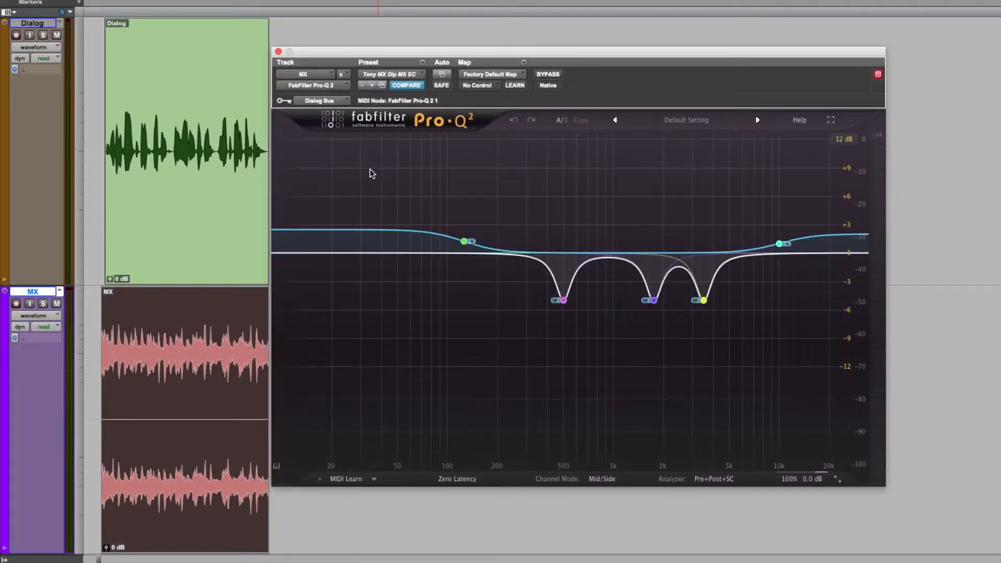
{"action": "mouse_move", "coordinate": [589, 321]}
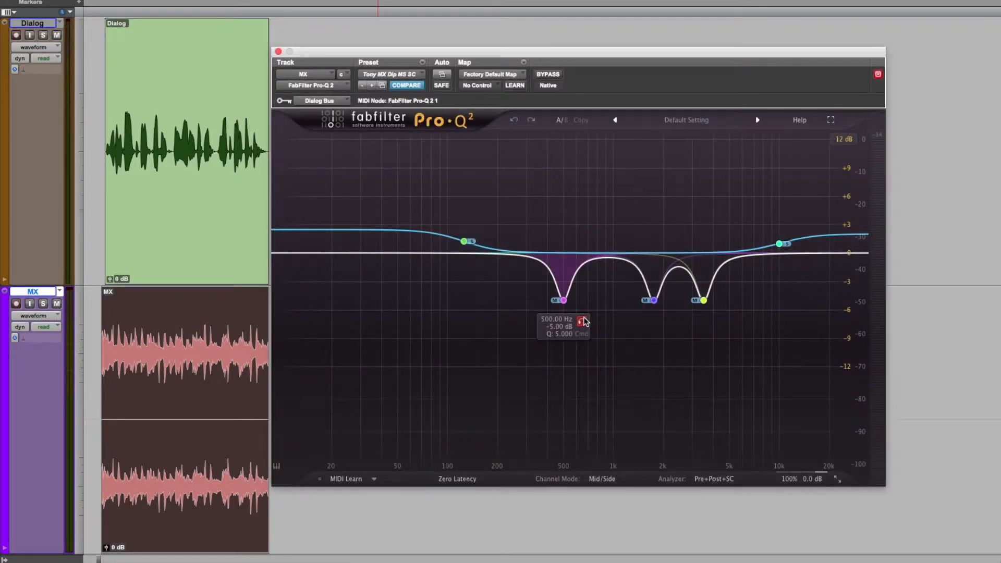
{"action": "mouse_move", "coordinate": [654, 285]}
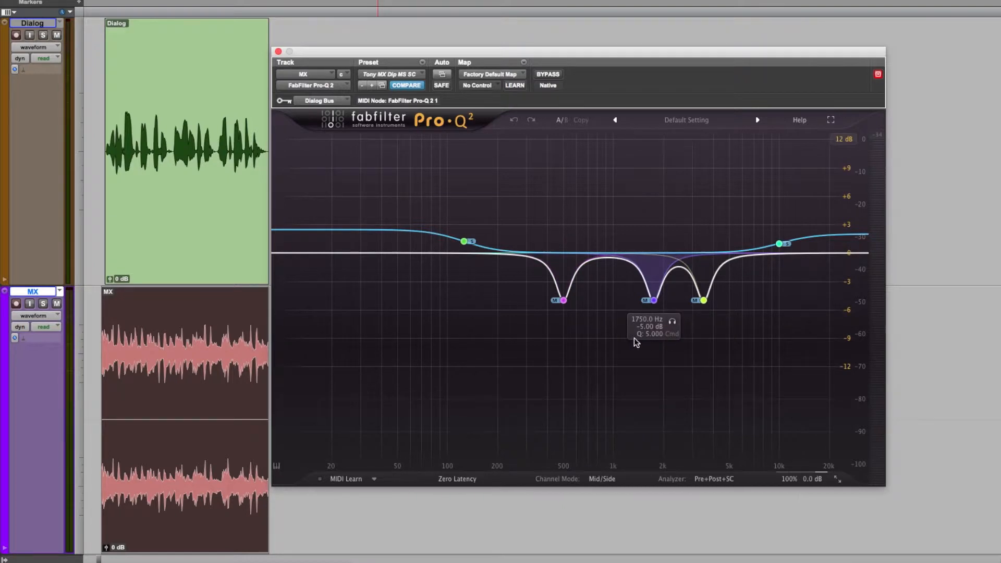
{"action": "mouse_move", "coordinate": [466, 246]}
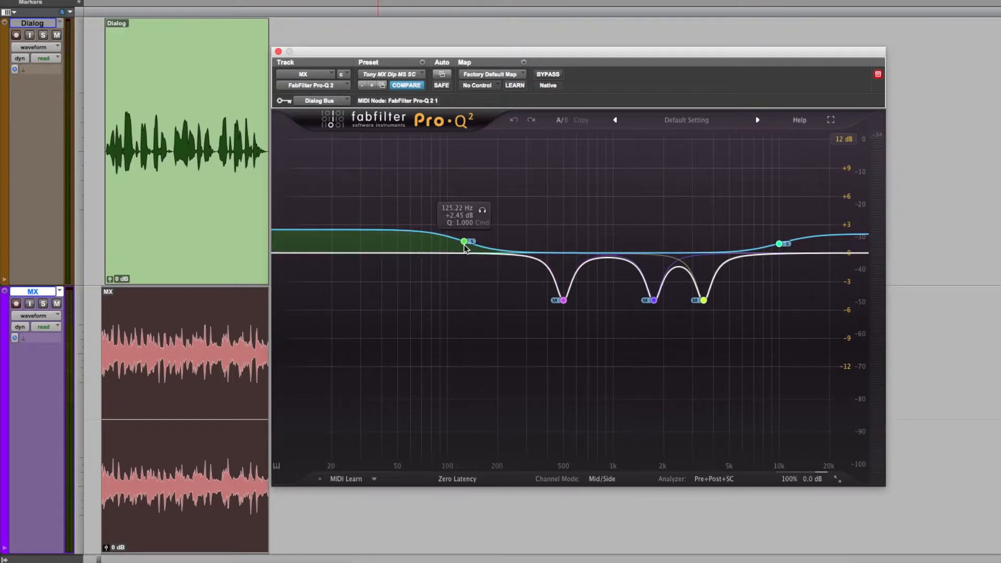
{"action": "mouse_move", "coordinate": [784, 245]}
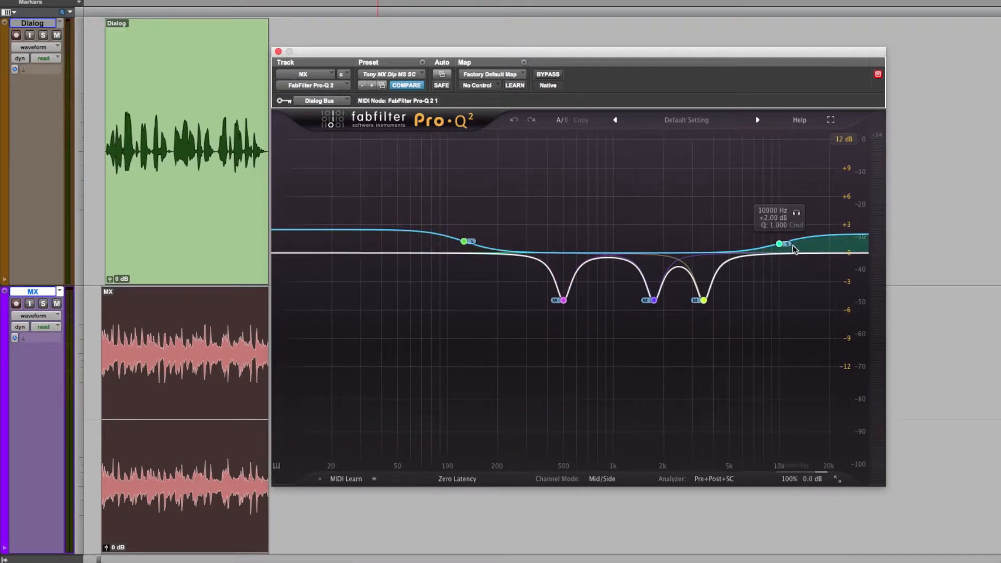
{"action": "mouse_move", "coordinate": [563, 308]}
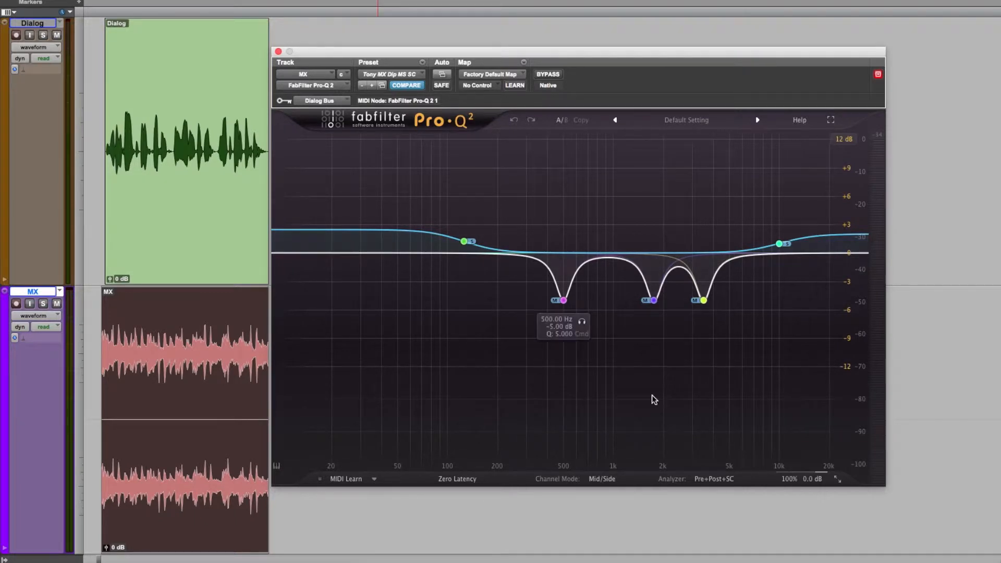
{"action": "left_click", "coordinate": [719, 480]}
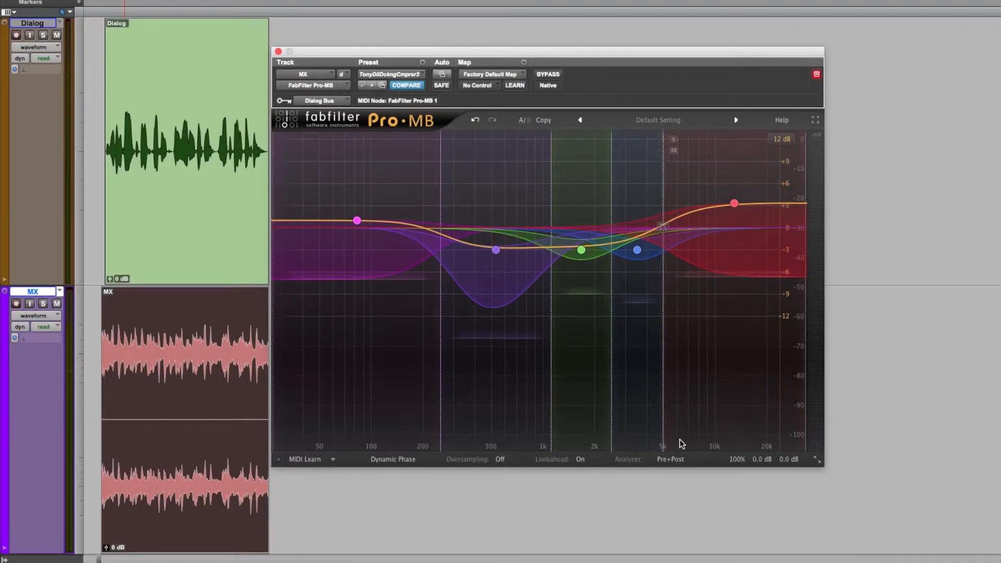
{"action": "left_click", "coordinate": [682, 460]}
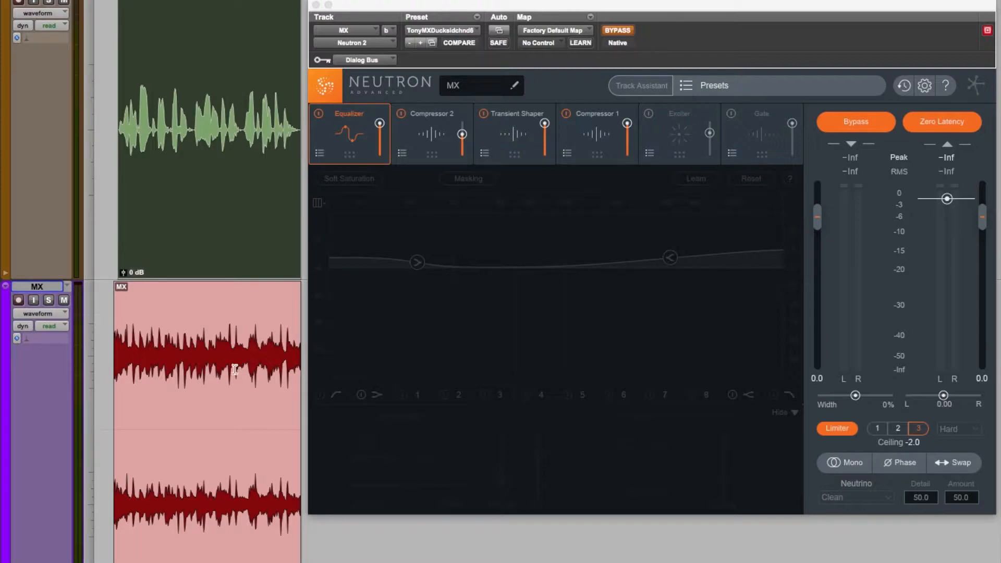
- Mute the MX music clip and play the dialog clip by itself
{"action": "double_click", "coordinate": [229, 477]}
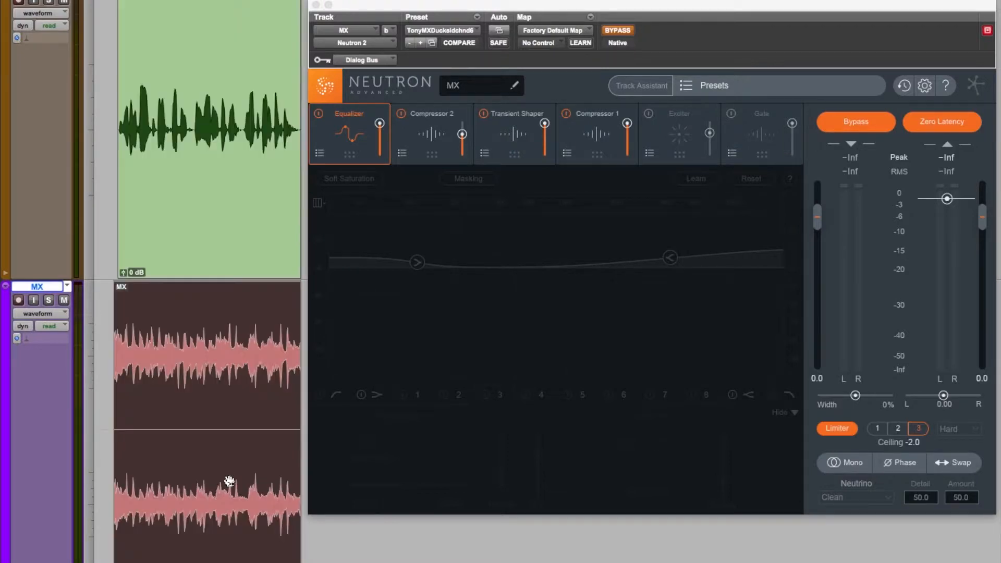
{"action": "key", "text": "super+m"}
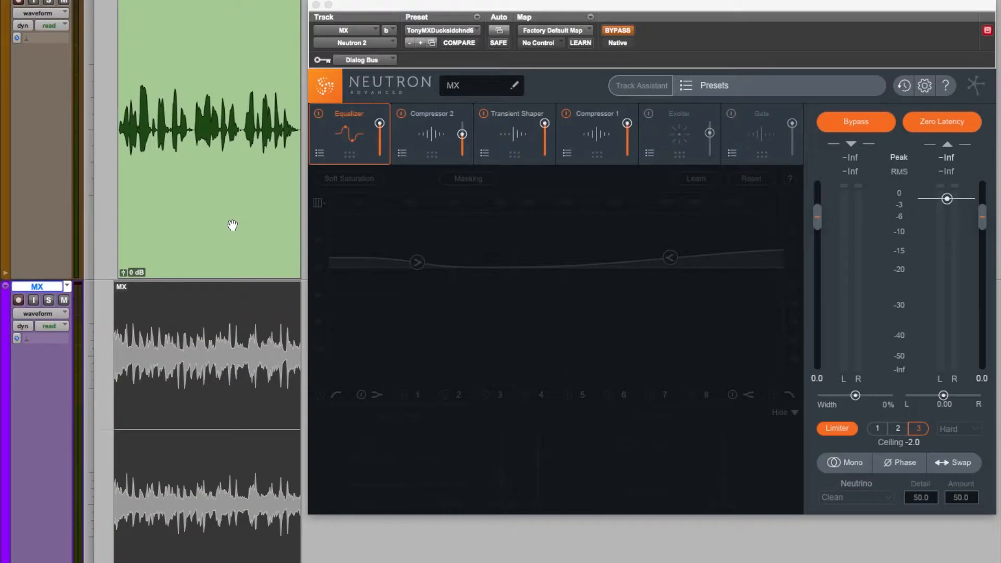
{"action": "key", "text": "space"}
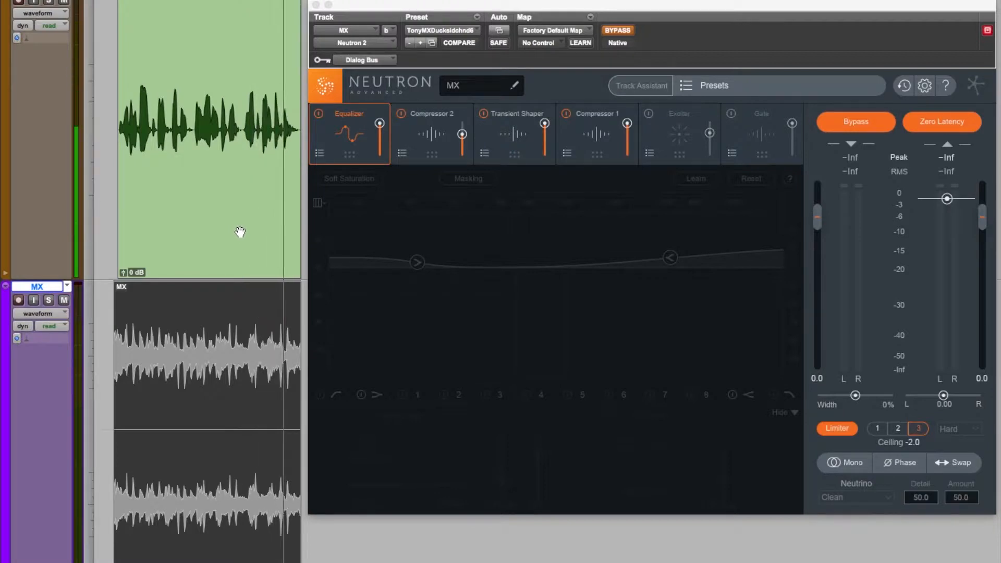
{"action": "key", "text": "space"}
- Audition the unmuted MX music clip with the dialog clip muted, and unmute the dialog clip when playback ends
{"action": "left_click", "coordinate": [243, 234]}
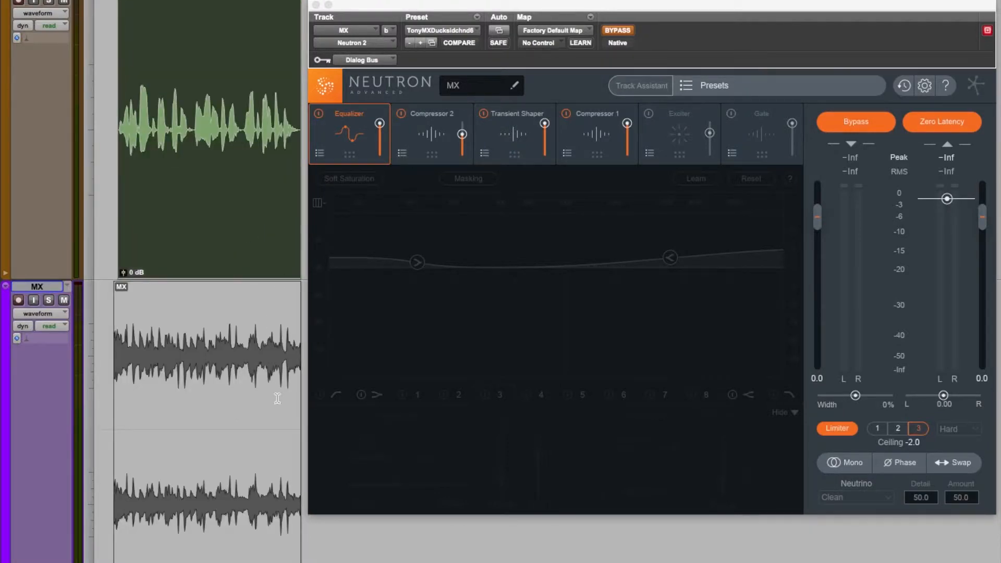
{"action": "left_click", "coordinate": [253, 516]}
{"action": "key", "text": "space"}
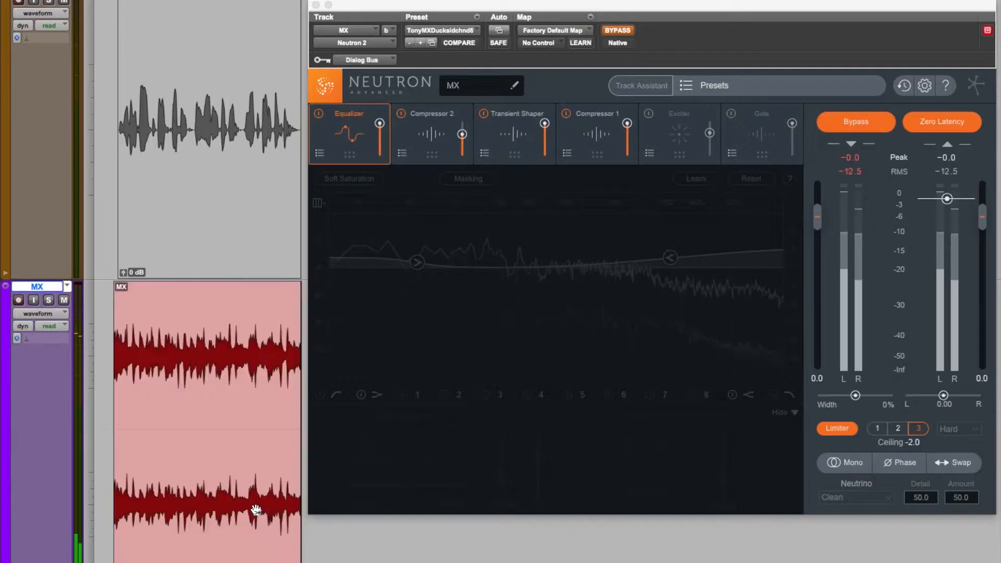
{"action": "left_click", "coordinate": [256, 509]}
{"action": "left_click", "coordinate": [218, 237]}
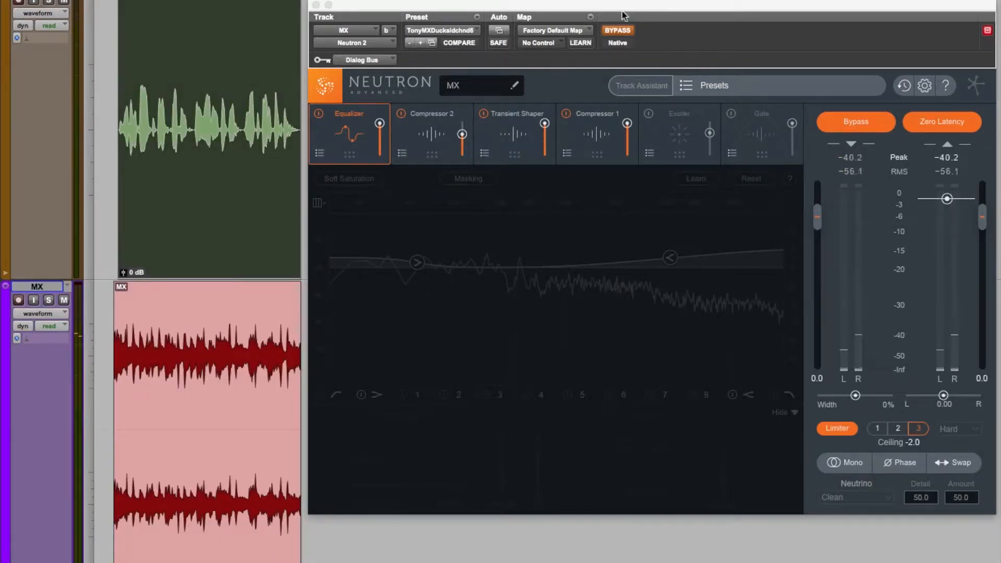
- Take Neutron 2 out of bypass on the MX track and review its equalizer's low-shelf and high-shelf bands
{"action": "left_click", "coordinate": [618, 30]}
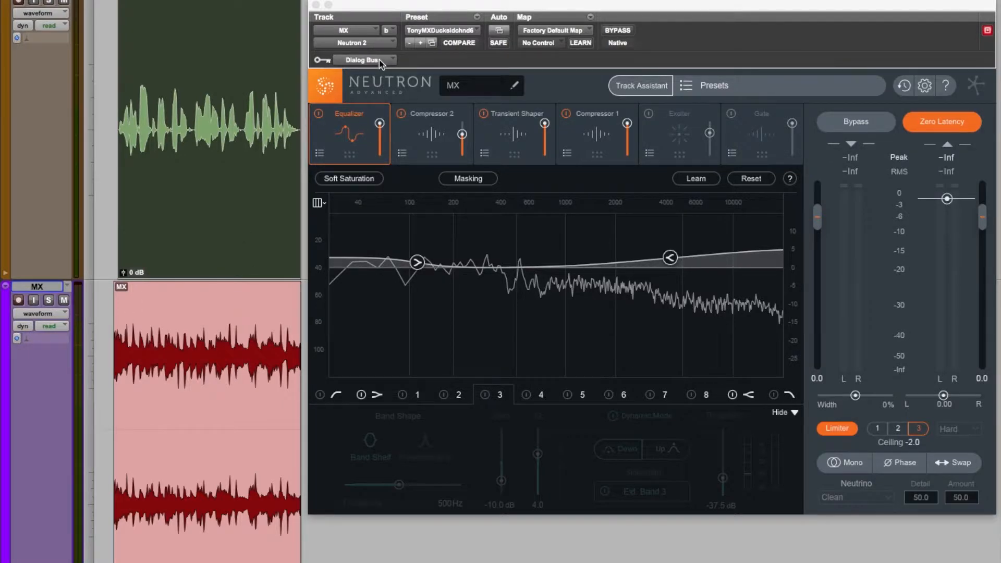
{"action": "left_click", "coordinate": [361, 135]}
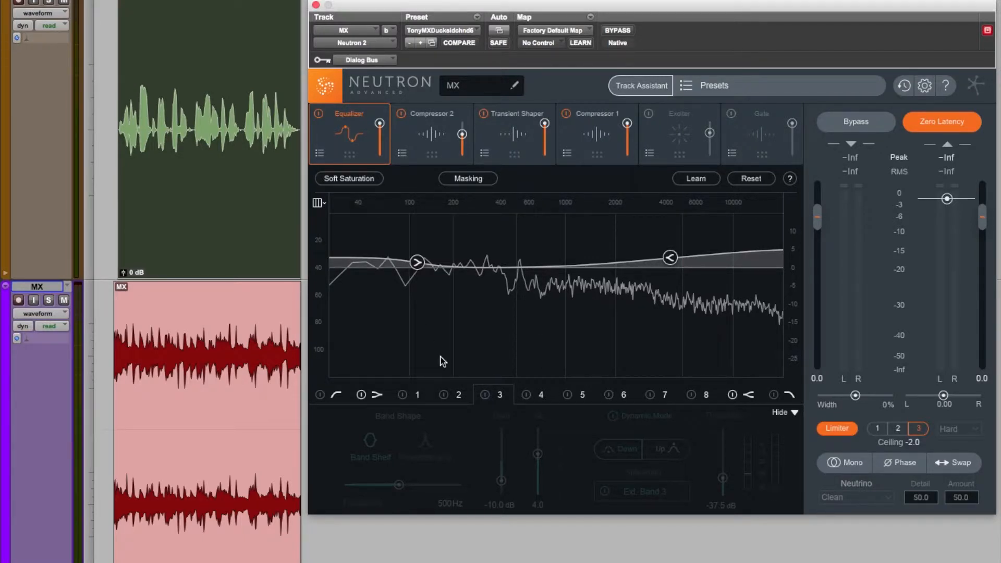
{"action": "left_click", "coordinate": [376, 395]}
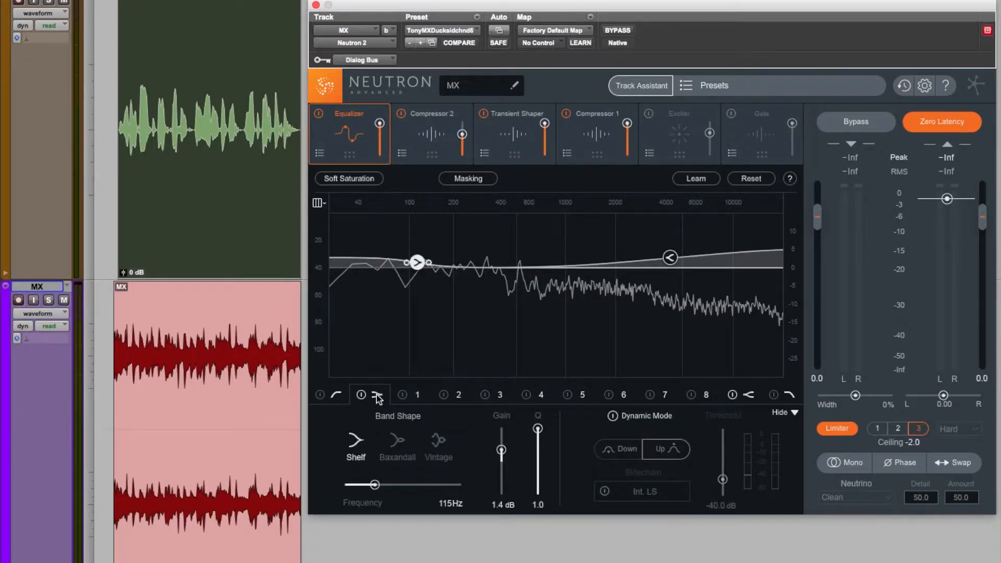
{"action": "left_click", "coordinate": [750, 396]}
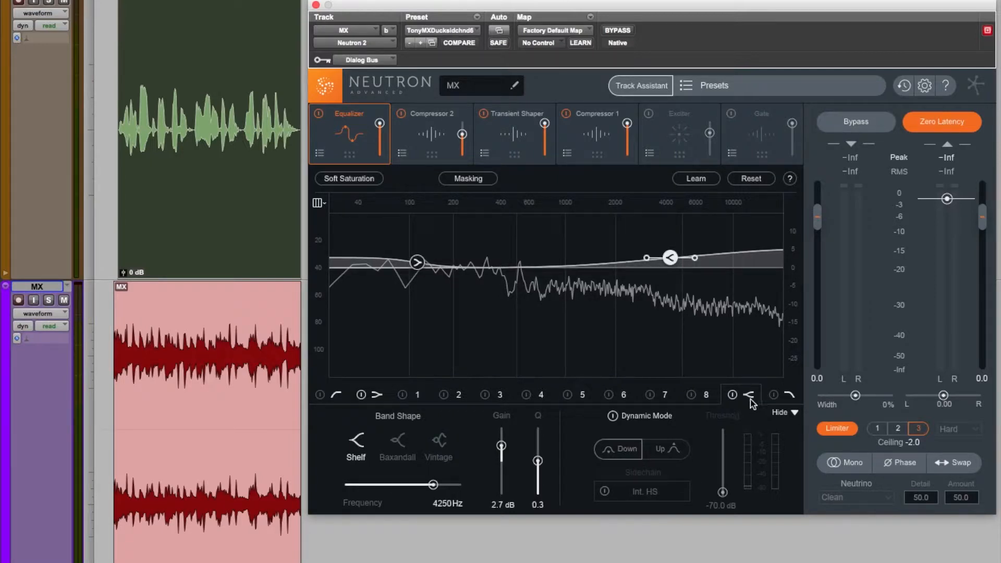
- Enable equalizer bands 2, 4 and 6 in Neutron 2 and review the settings of each one
{"action": "left_click", "coordinate": [445, 395]}
{"action": "left_click", "coordinate": [527, 395]}
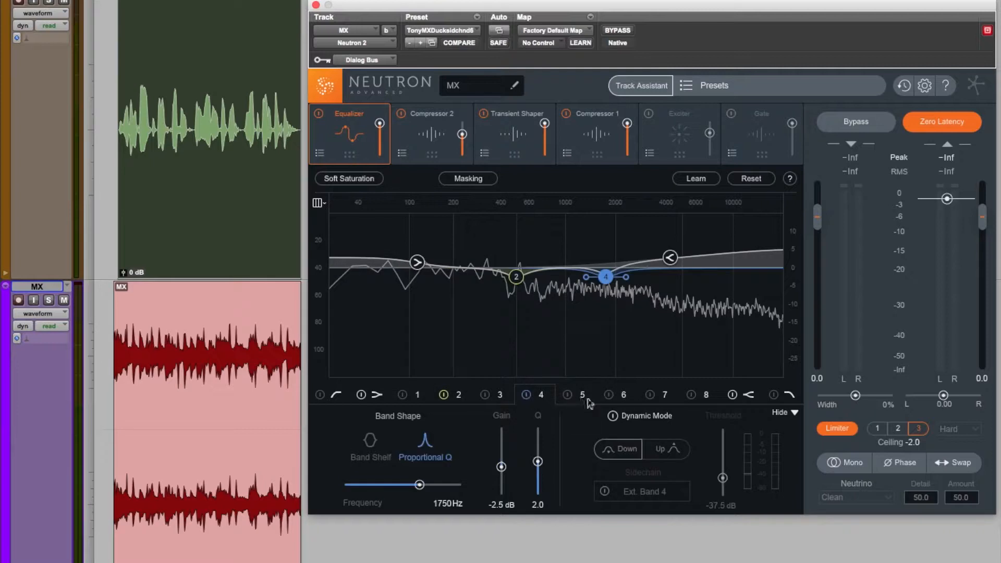
{"action": "left_click", "coordinate": [608, 394]}
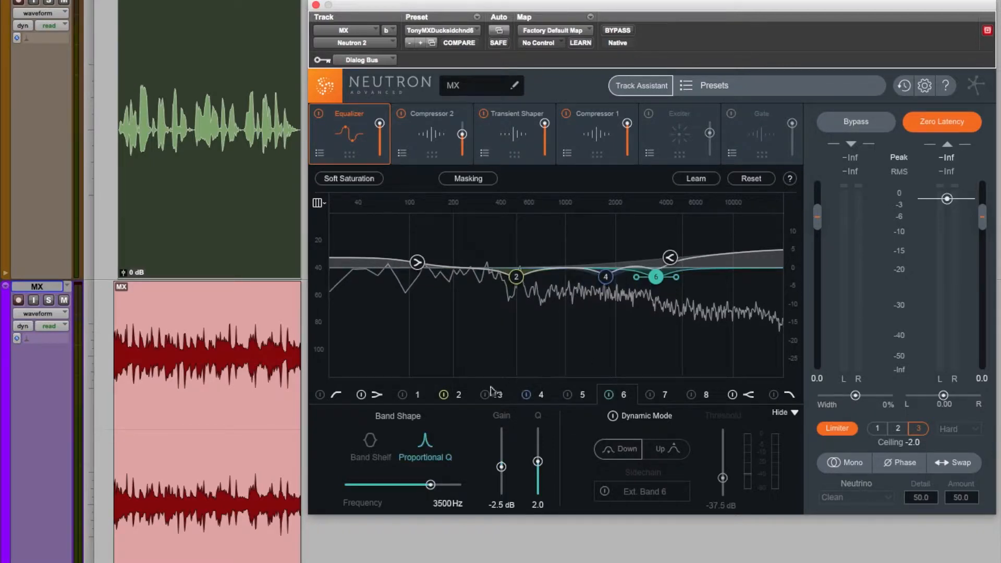
{"action": "left_click", "coordinate": [459, 395]}
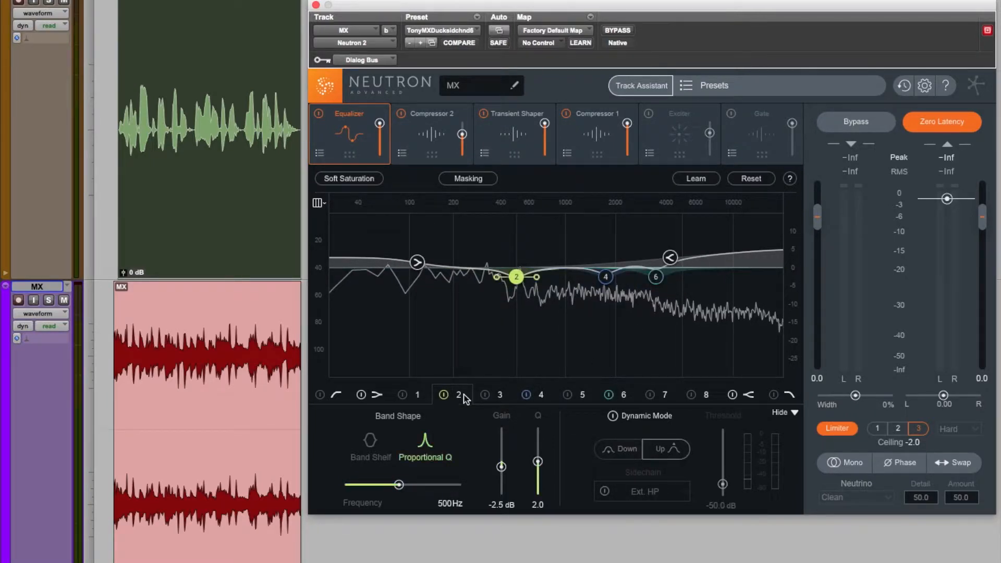
{"action": "left_click", "coordinate": [542, 395]}
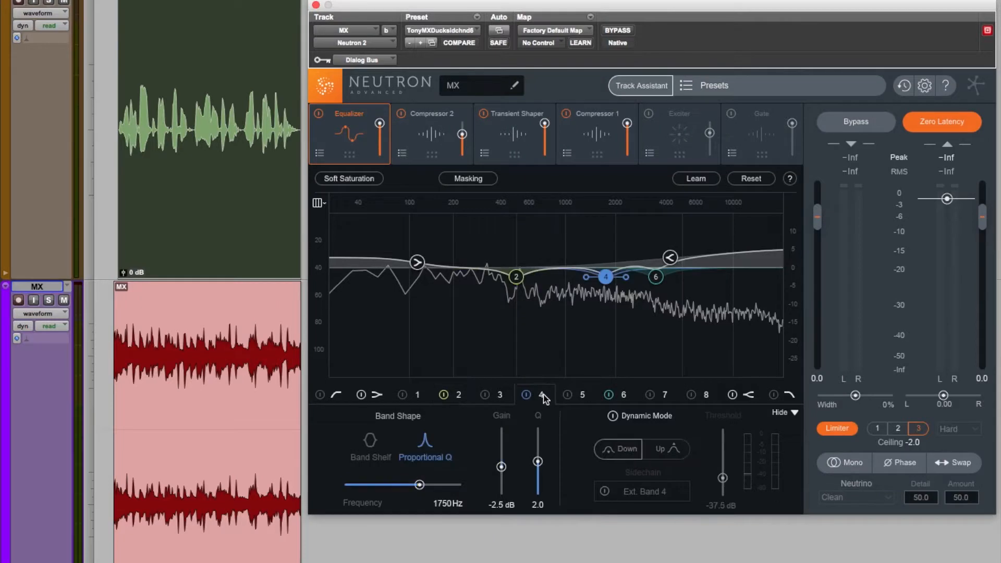
{"action": "left_click", "coordinate": [624, 397]}
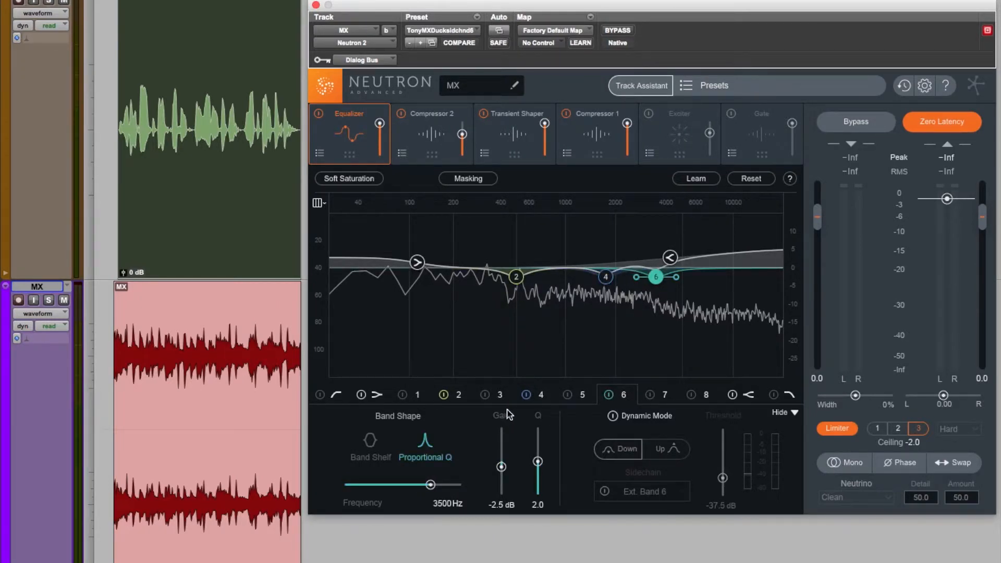
- Enable the dynamic equalizer bands 3, 5 and 7, which are keyed from the external sidechain
{"action": "left_click", "coordinate": [484, 395]}
{"action": "left_click", "coordinate": [568, 394]}
{"action": "left_click", "coordinate": [650, 395]}
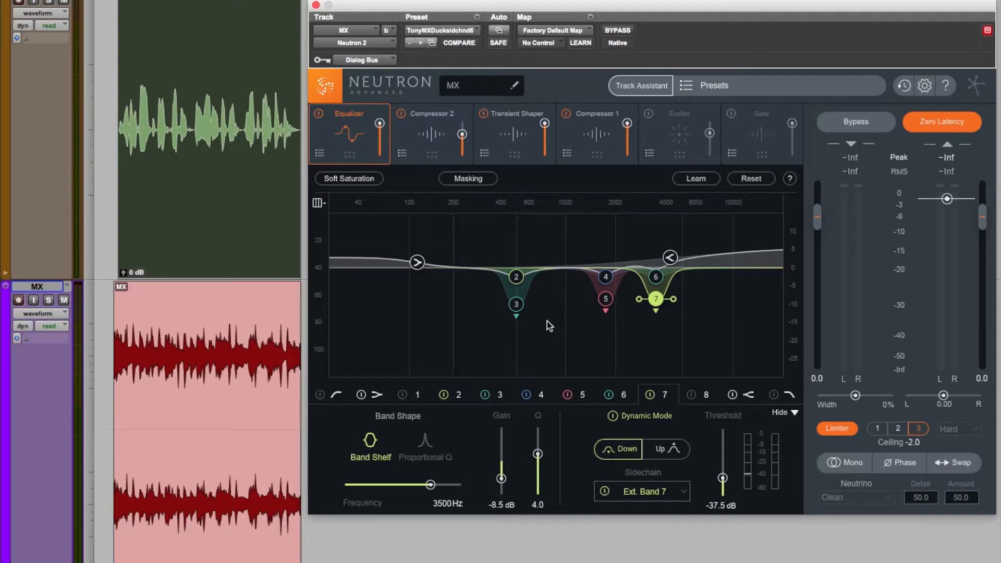
- Bypass Neutron 2 on the MX track and play the dialog and music together without processing
{"action": "left_click", "coordinate": [247, 489]}
{"action": "key", "text": "space"}
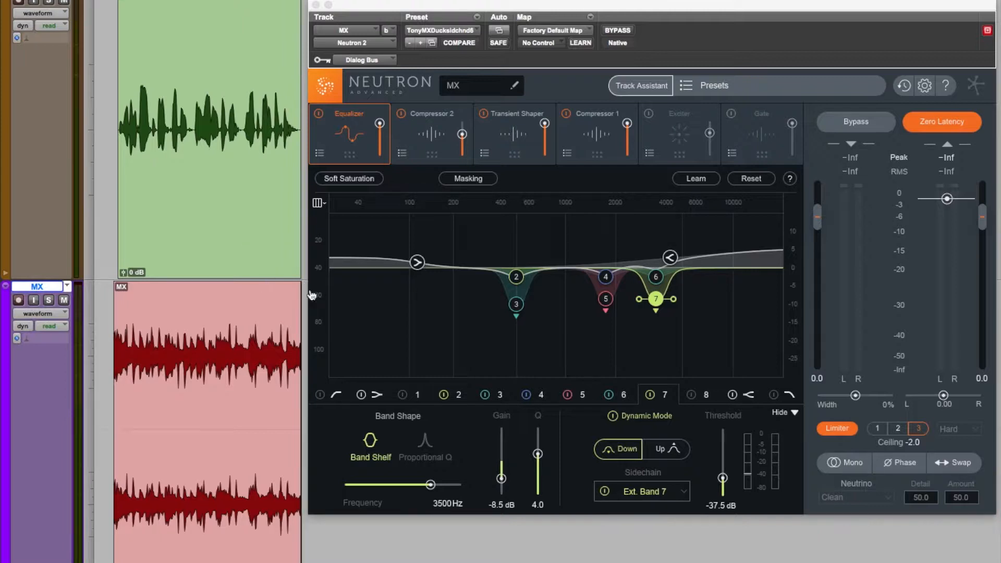
{"action": "left_click", "coordinate": [623, 31]}
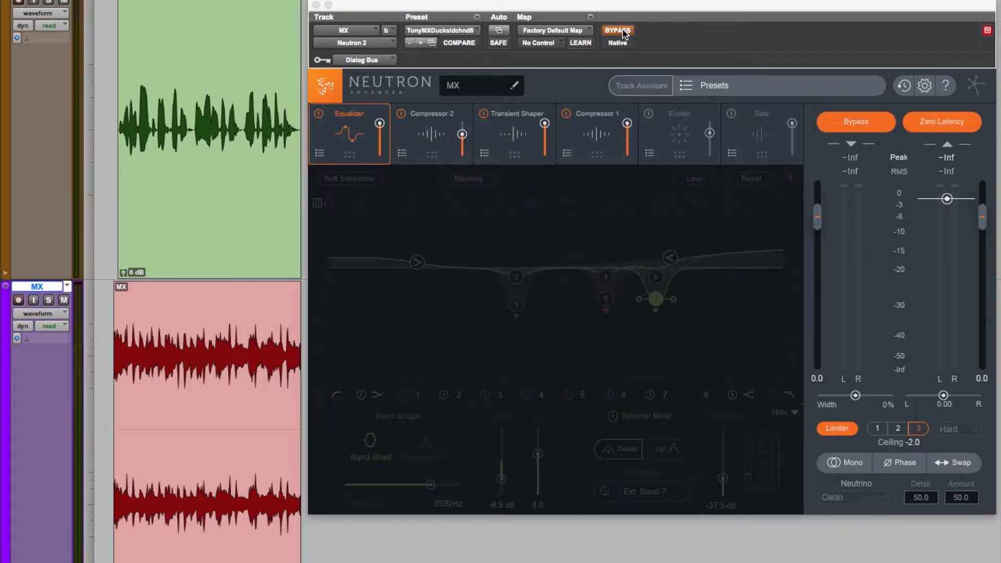
{"action": "left_click", "coordinate": [250, 528]}
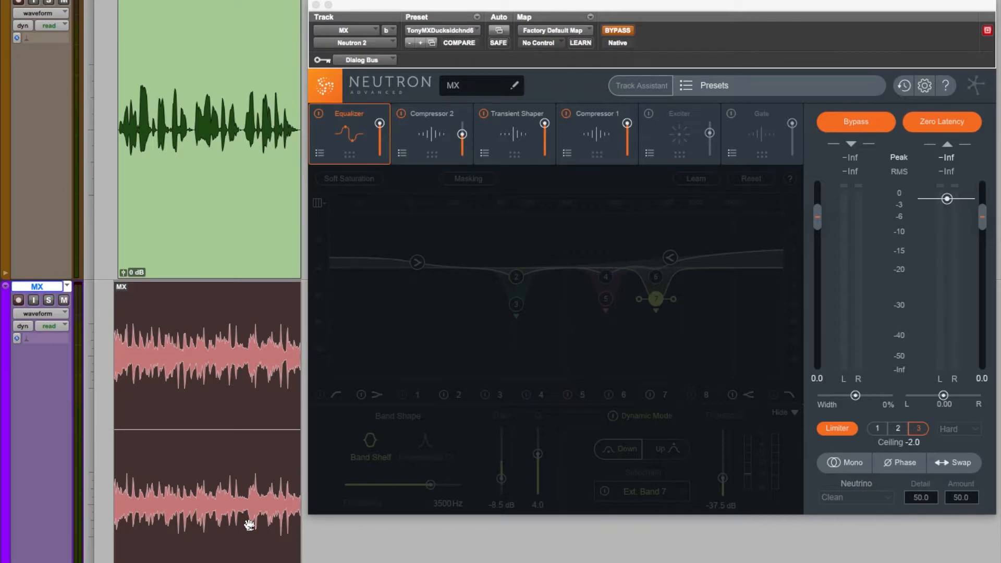
{"action": "key", "text": "space"}
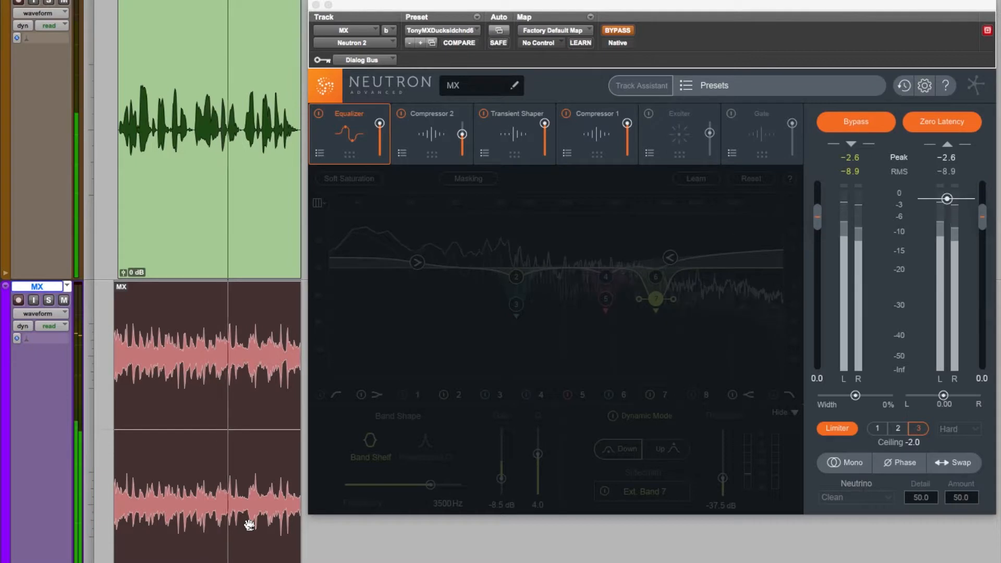
{"action": "key", "text": "space"}
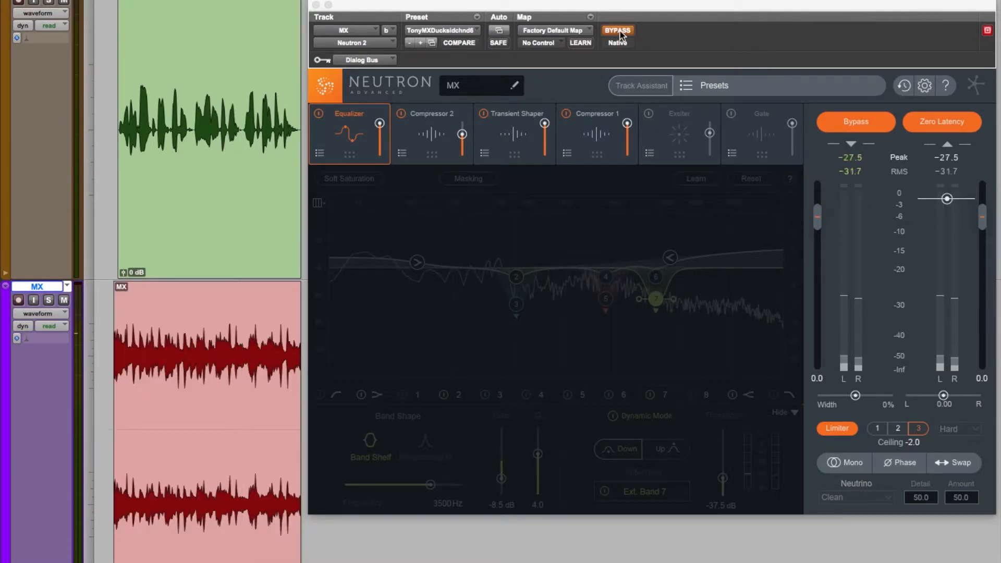
- Take Neutron 2 out of bypass and play the dialog with the music processed by the sidechained equalizer
{"action": "left_click", "coordinate": [619, 32]}
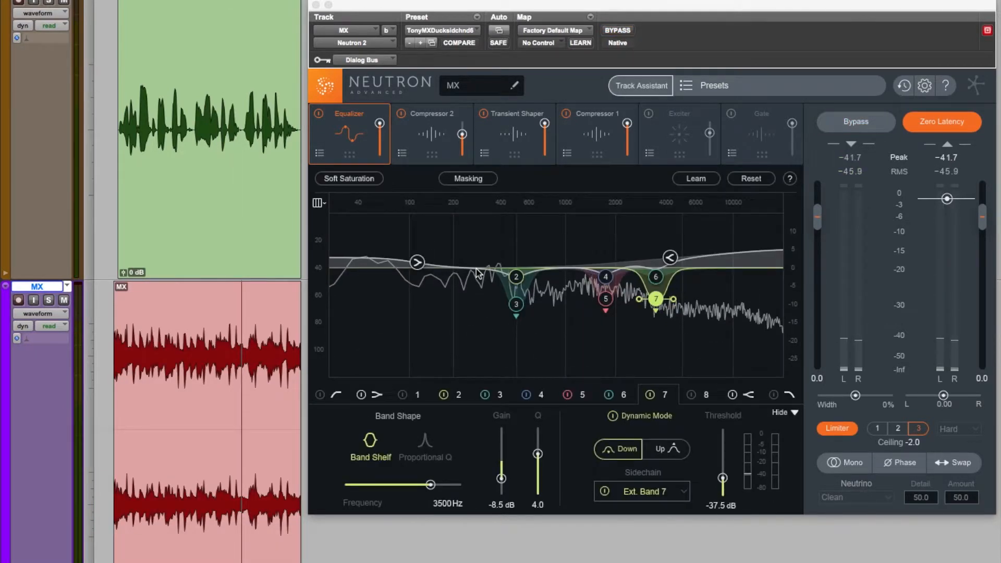
{"action": "left_click", "coordinate": [261, 539]}
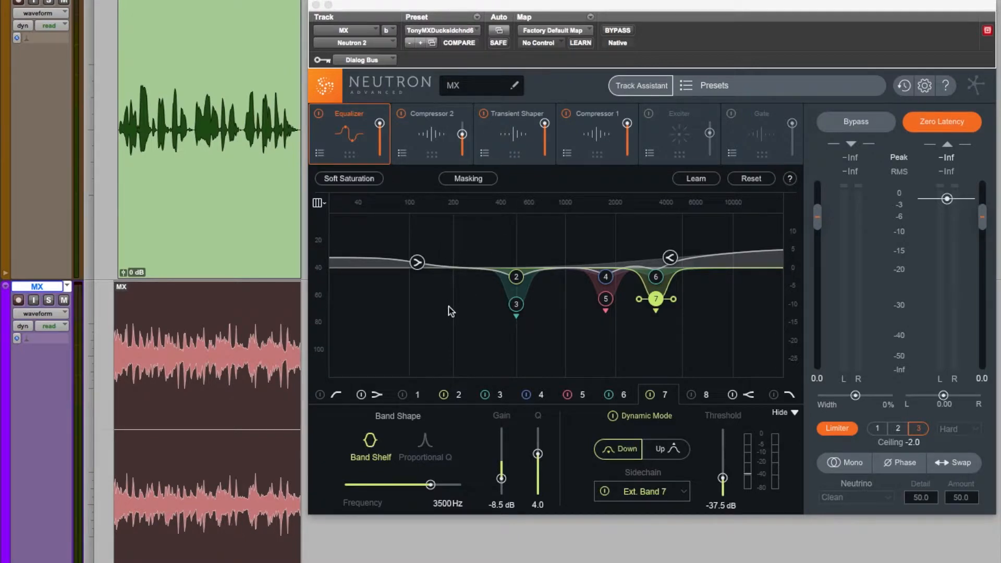
{"action": "key", "text": "space"}
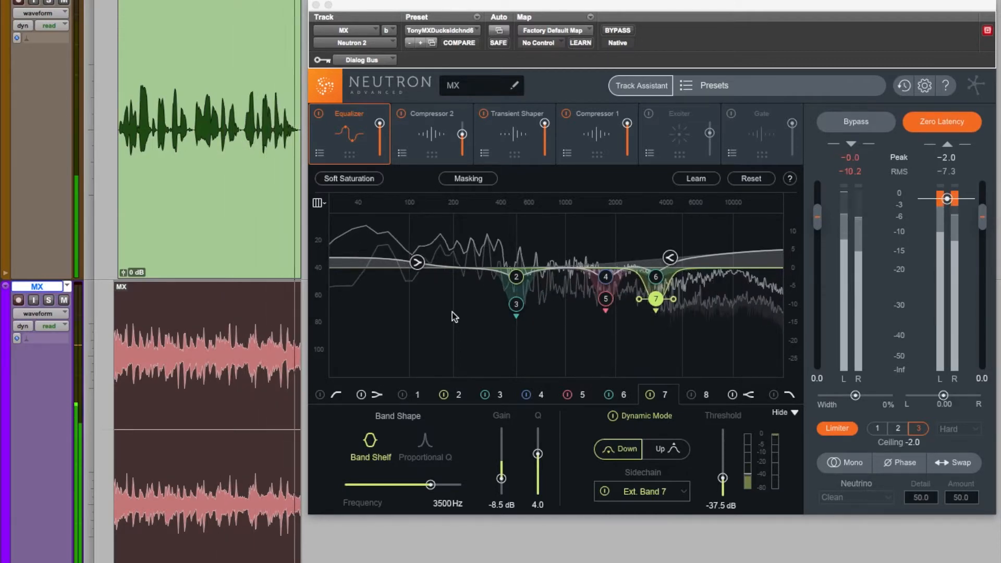
{"action": "key", "text": "space"}
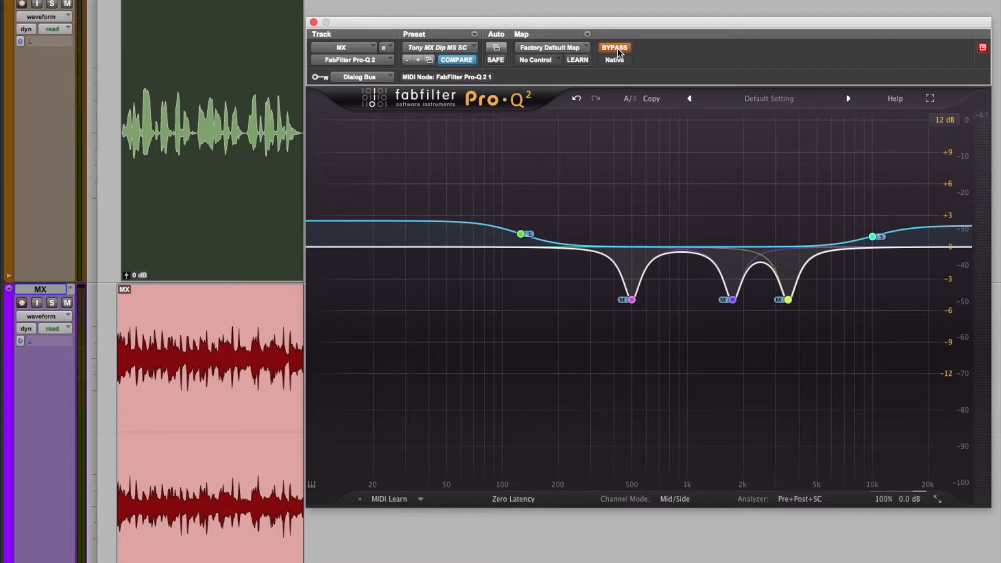
- Inspect the side low-shelf band and the mid 500 Hz bell band in Pro-Q 2, and select the MX clip for playback
{"action": "left_click", "coordinate": [521, 235]}
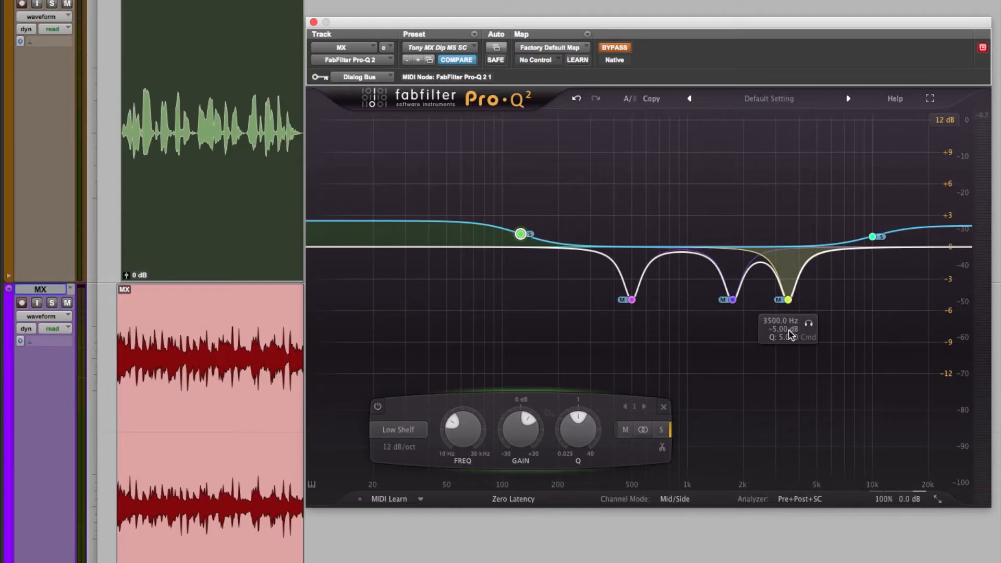
{"action": "left_click", "coordinate": [632, 300]}
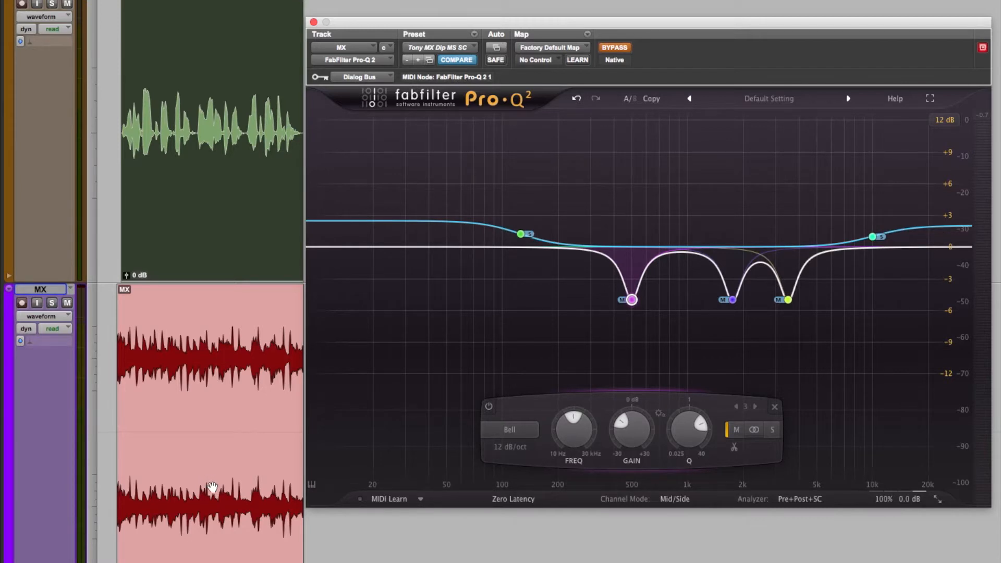
{"action": "left_click", "coordinate": [210, 481]}
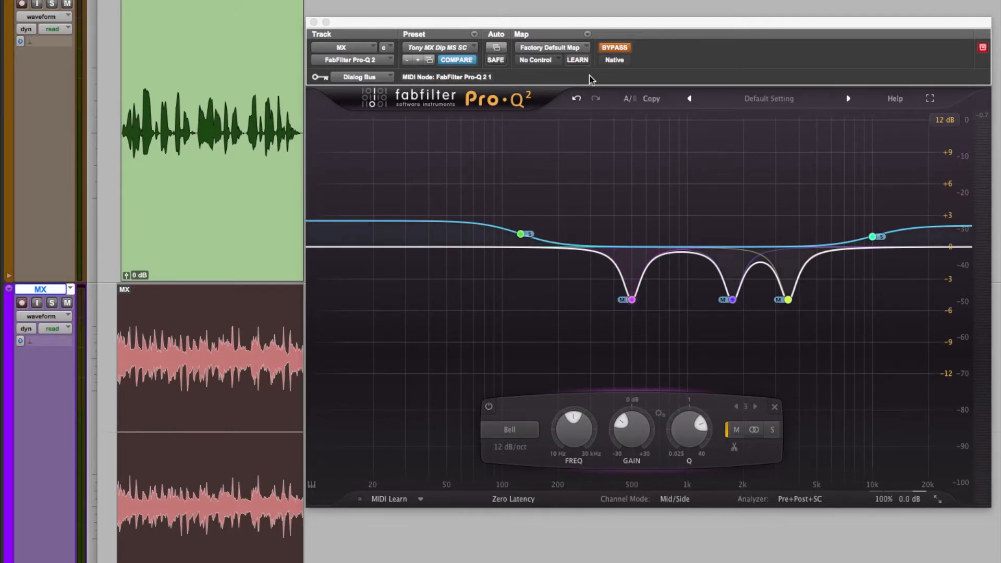
- Play the dialog and music together with Pro-Q 2 bypassed on the MX track
{"action": "key", "text": "space"}
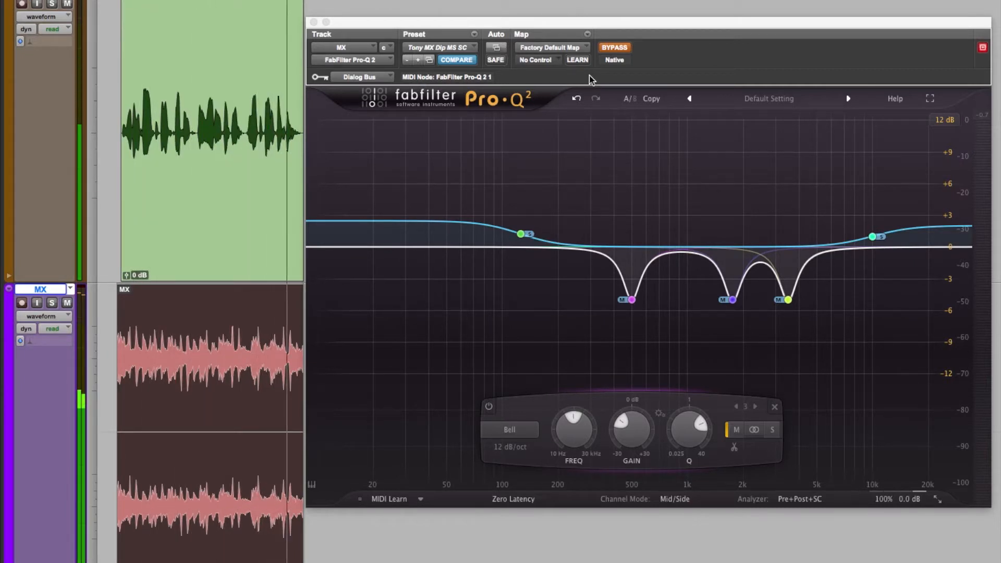
{"action": "key", "text": "space"}
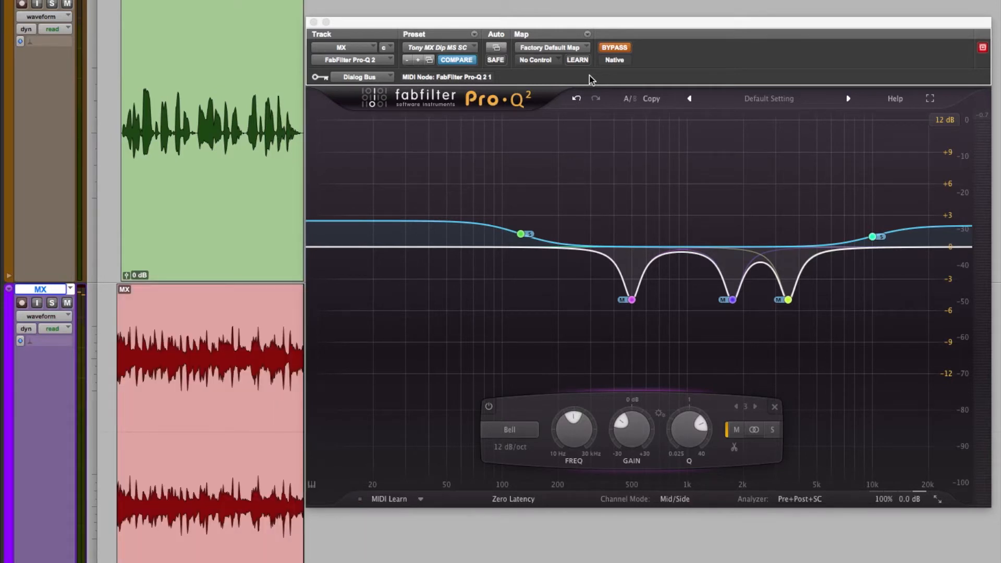
- Take Pro-Q 2 out of bypass and play the MX clip with the dialog through the mid/side equalizer
{"action": "left_click", "coordinate": [615, 47]}
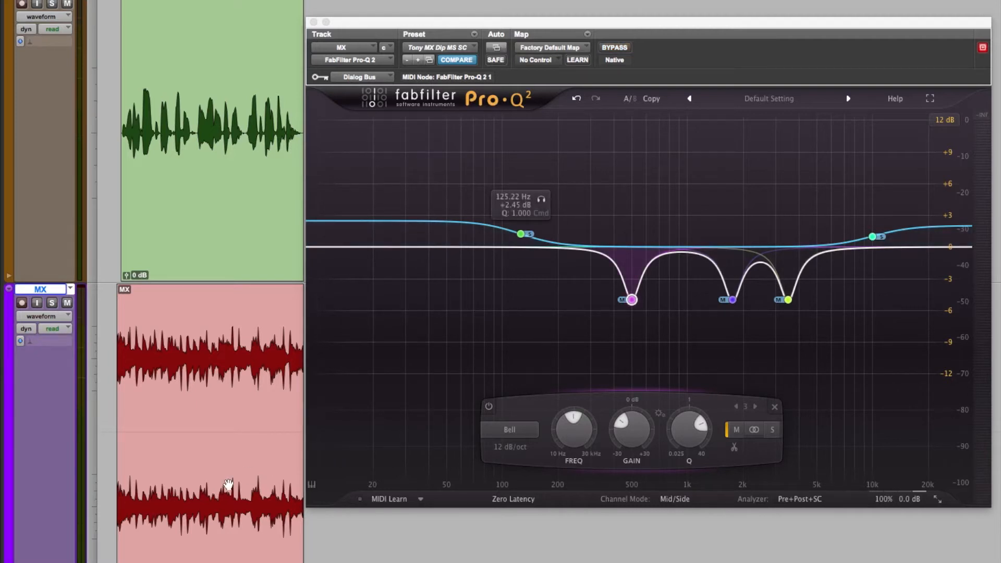
{"action": "left_click", "coordinate": [227, 485]}
{"action": "key", "text": "space"}
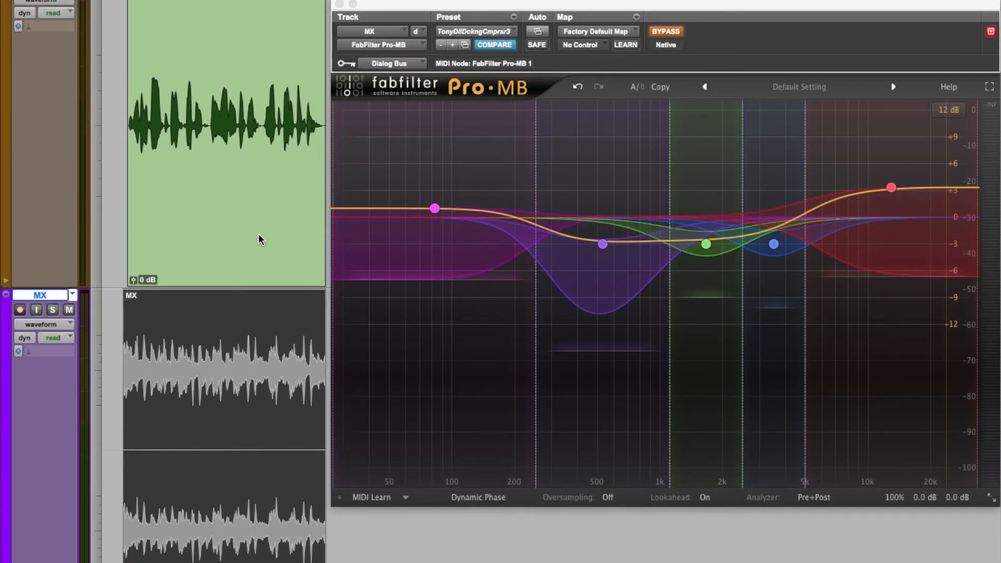
- Take Pro-MB out of bypass on the MX track and change the clip selection in the timeline
{"action": "left_click", "coordinate": [276, 262]}
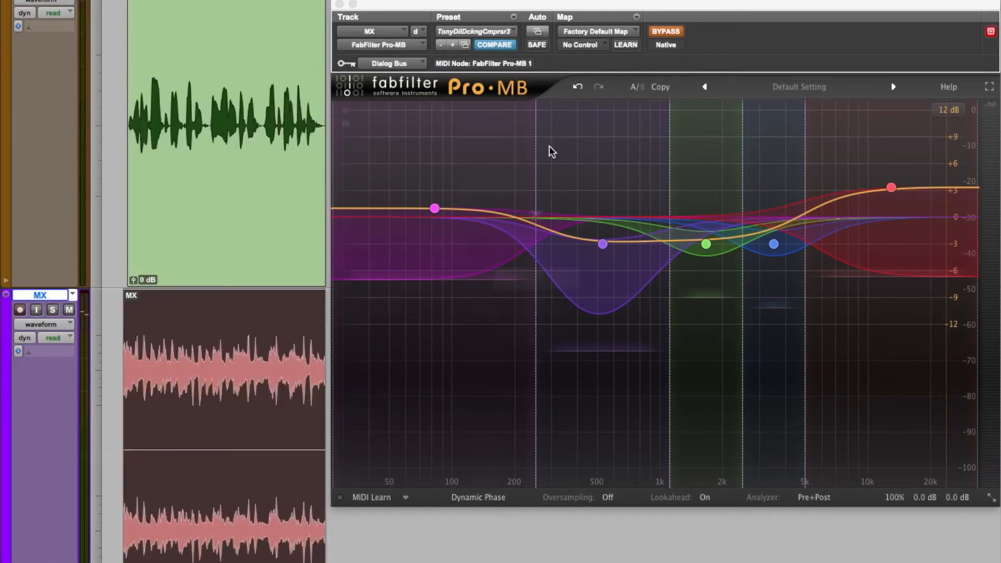
{"action": "left_click", "coordinate": [678, 32]}
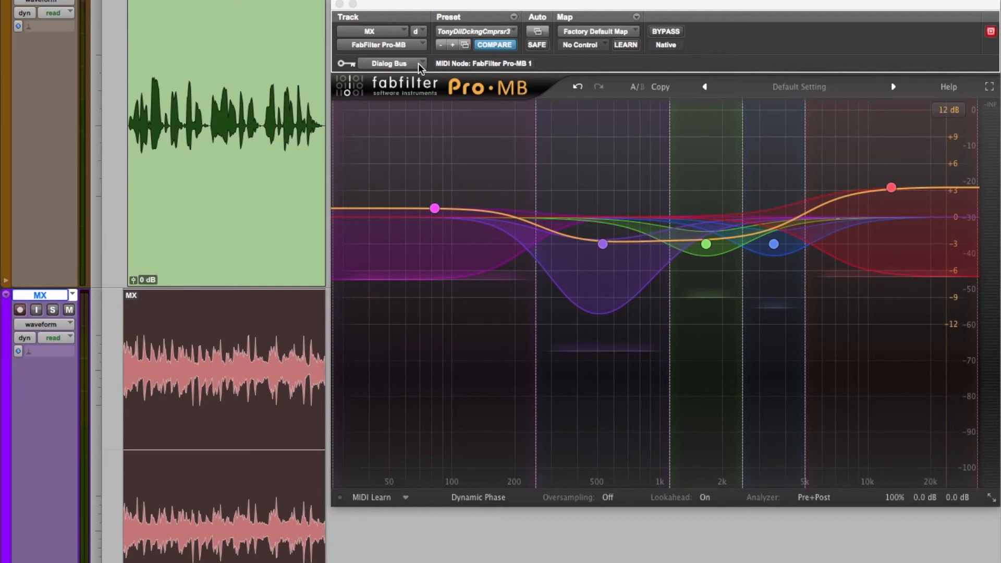
{"action": "key", "text": "semicolon"}
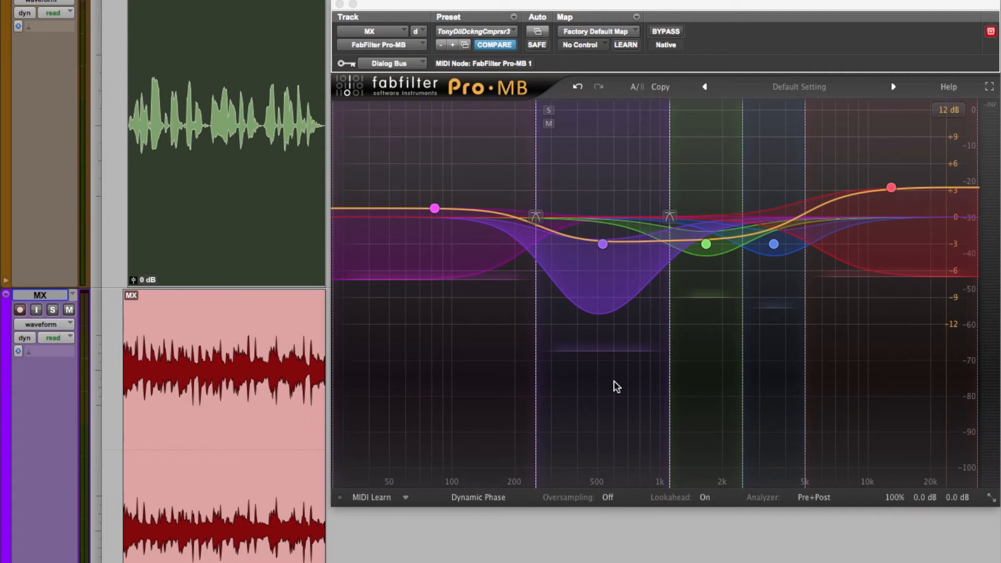
- Inspect the compressor and side chain settings of all five Pro-MB bands, and close the band controls
{"action": "mouse_move", "coordinate": [433, 212]}
{"action": "mouse_move", "coordinate": [603, 250]}
{"action": "left_click", "coordinate": [603, 244]}
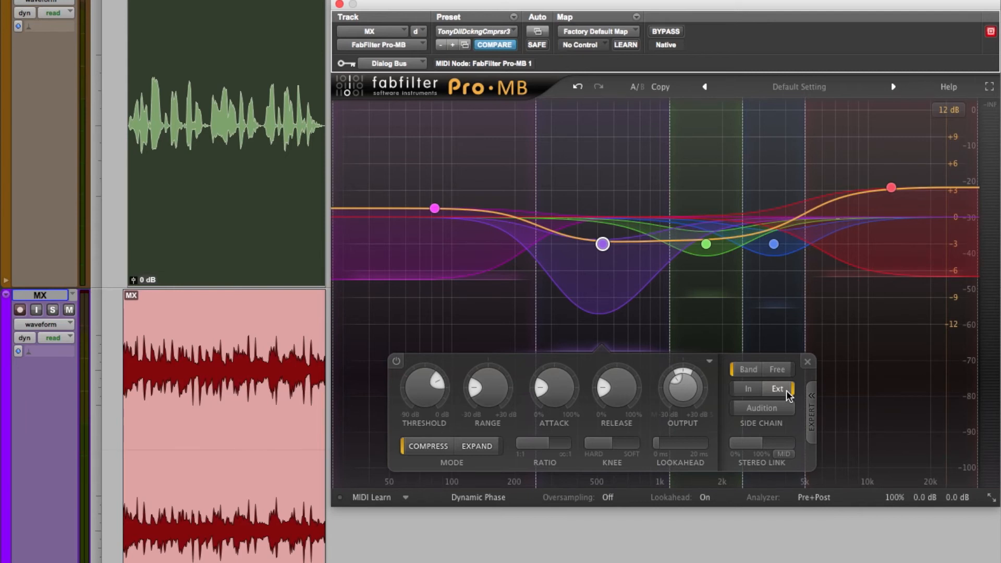
{"action": "left_click", "coordinate": [706, 245]}
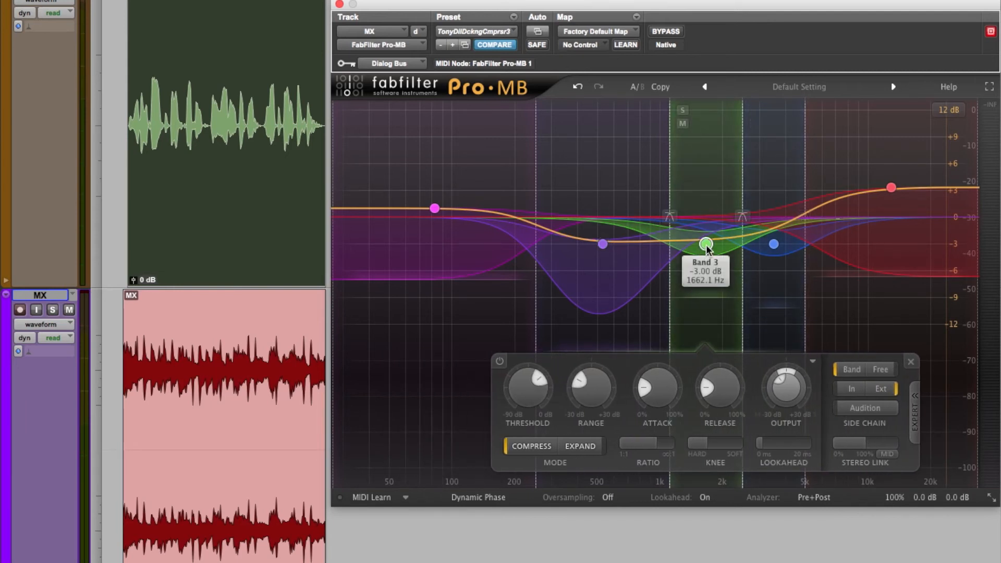
{"action": "left_click", "coordinate": [774, 246]}
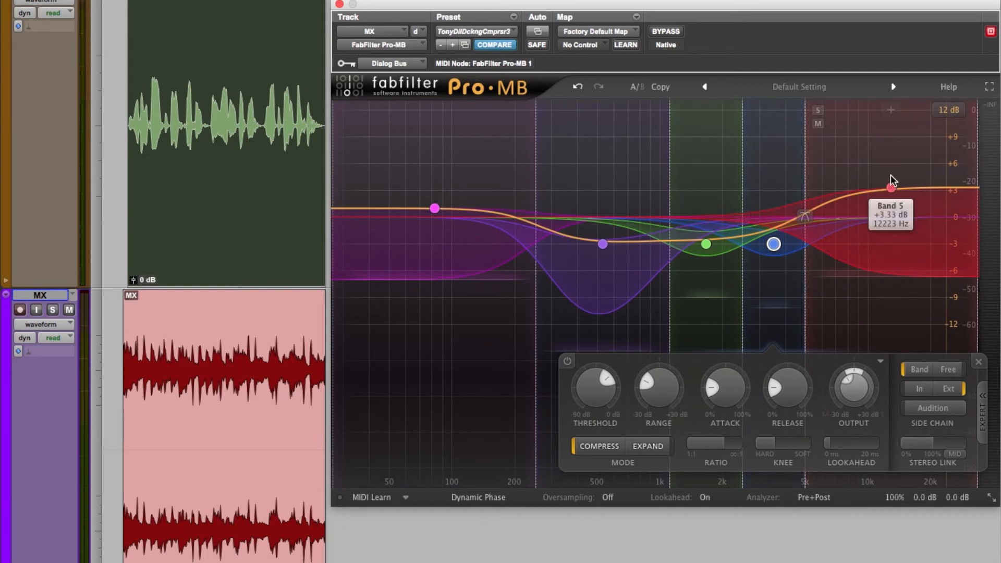
{"action": "left_click", "coordinate": [890, 188]}
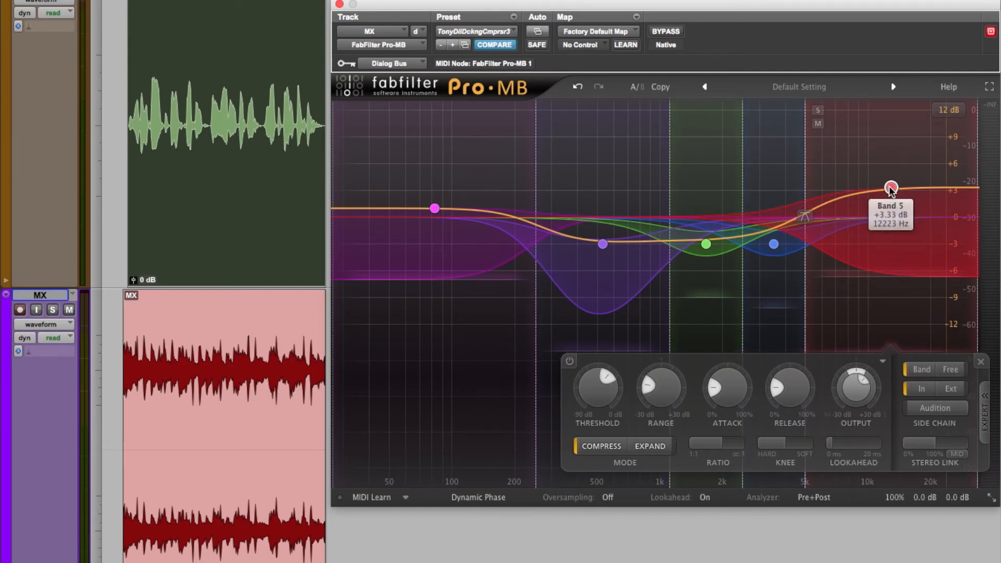
{"action": "left_click", "coordinate": [435, 209]}
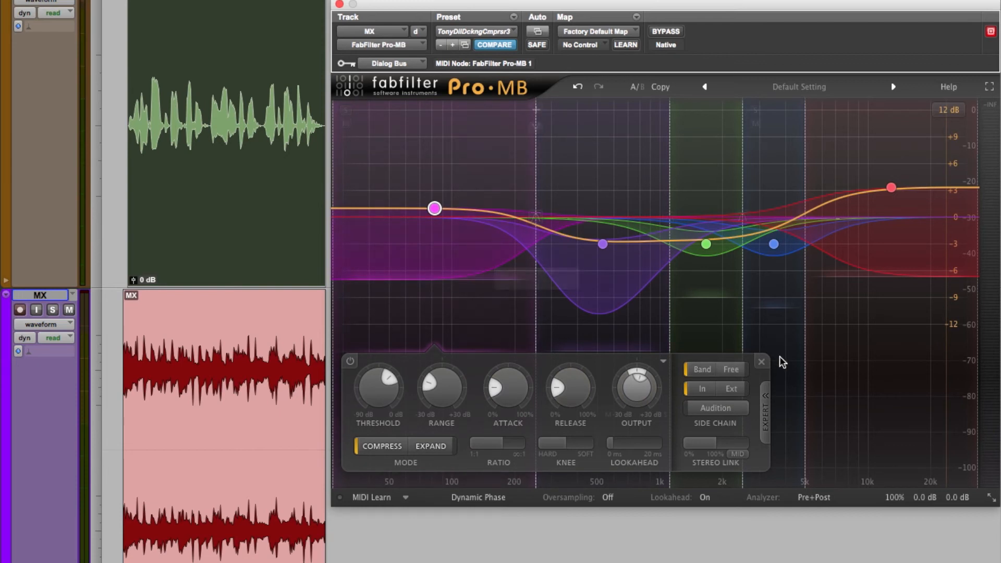
{"action": "left_click", "coordinate": [891, 404]}
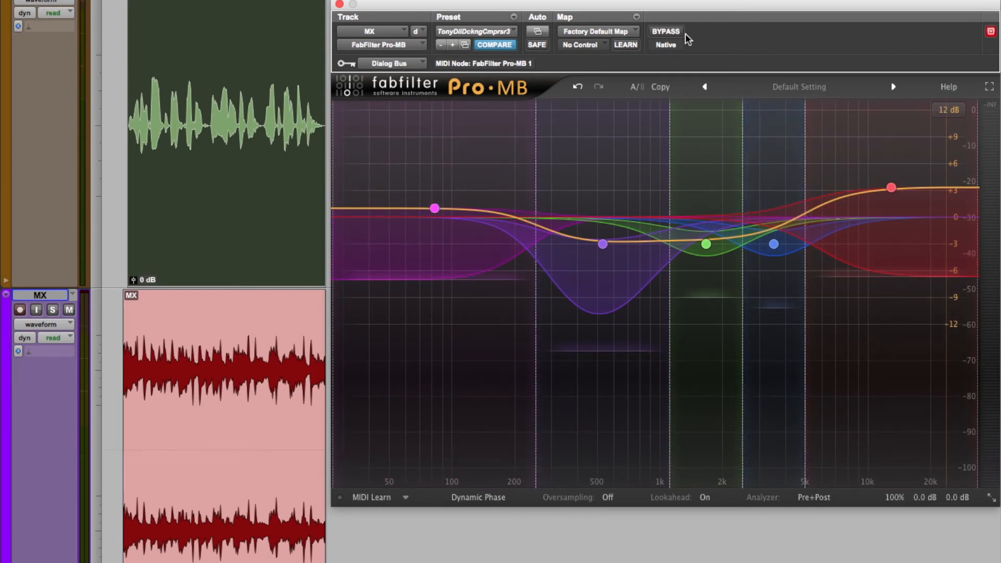
- Bypass Pro-MB on the MX track, select the MX clip and play the dialog and music without multiband processing
{"action": "left_click", "coordinate": [667, 31]}
{"action": "left_click", "coordinate": [261, 504]}
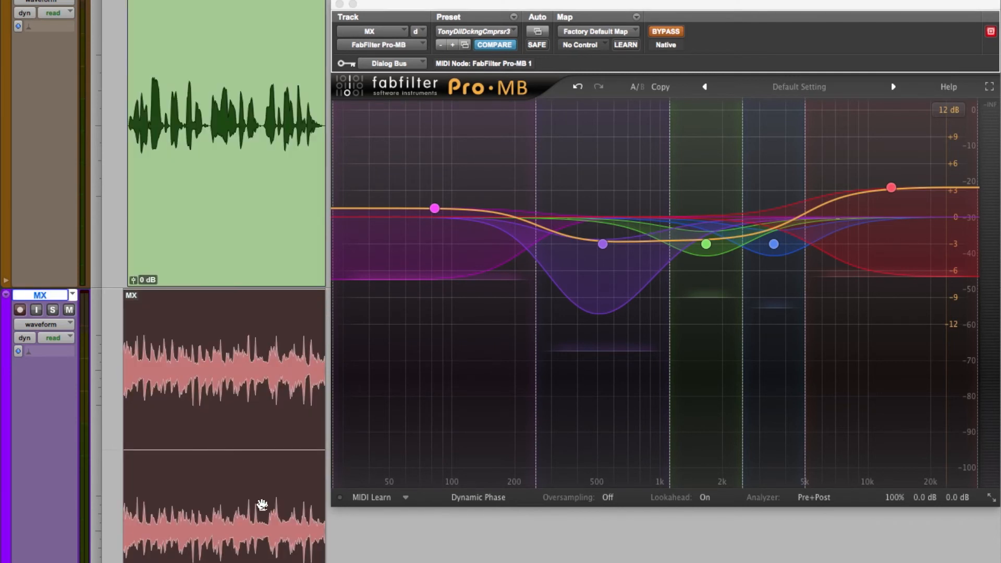
{"action": "key", "text": "space"}
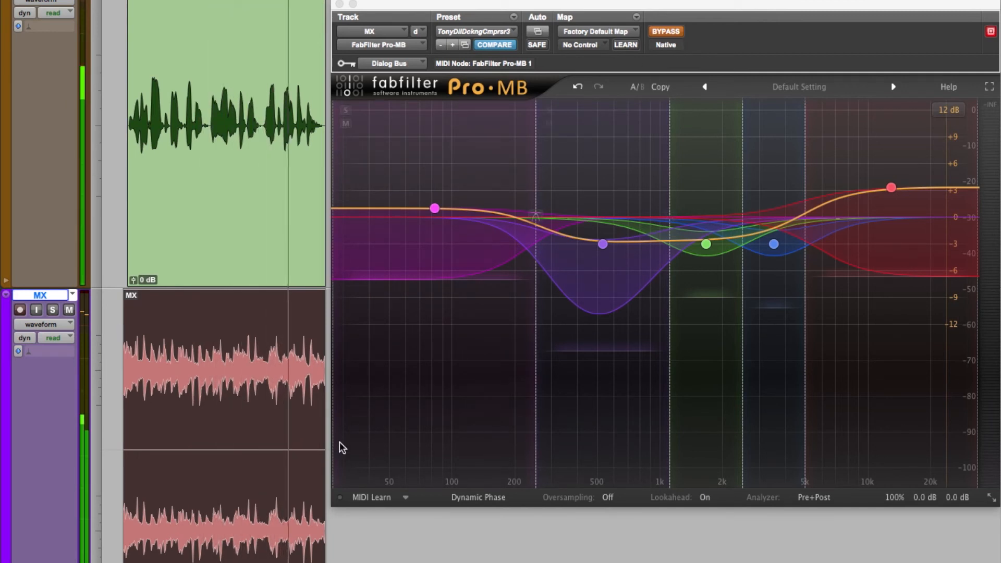
- Take Pro-MB out of bypass, play the MX clip with the dialog through the multiband compressor, and stop playback
{"action": "left_click", "coordinate": [677, 33]}
{"action": "left_click", "coordinate": [269, 502]}
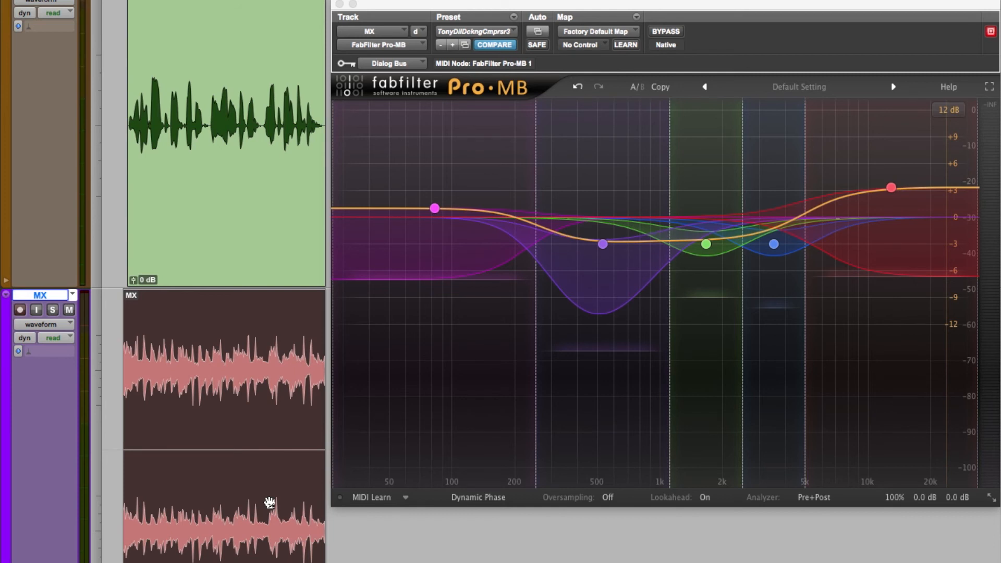
{"action": "key", "text": "space"}
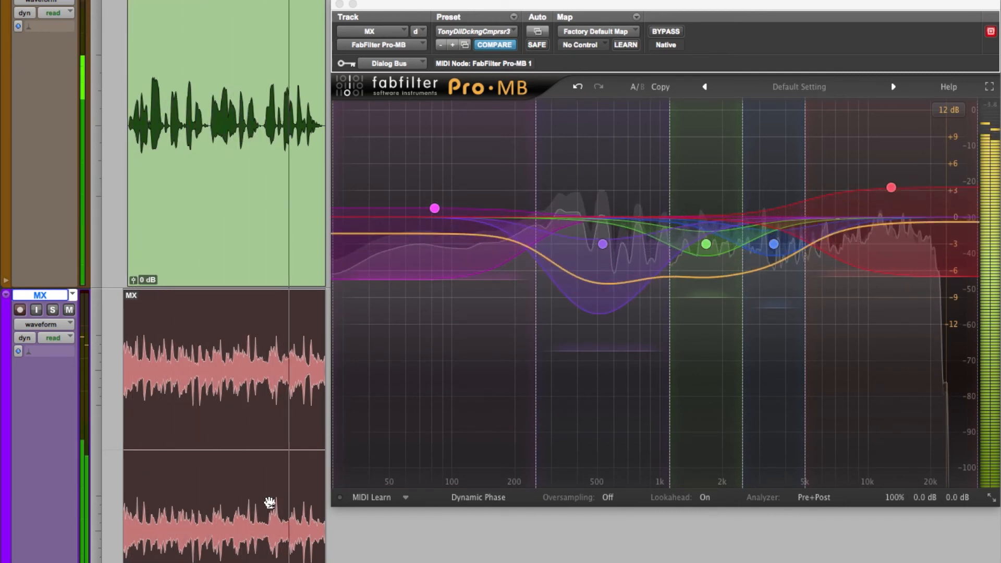
{"action": "key", "text": "space"}
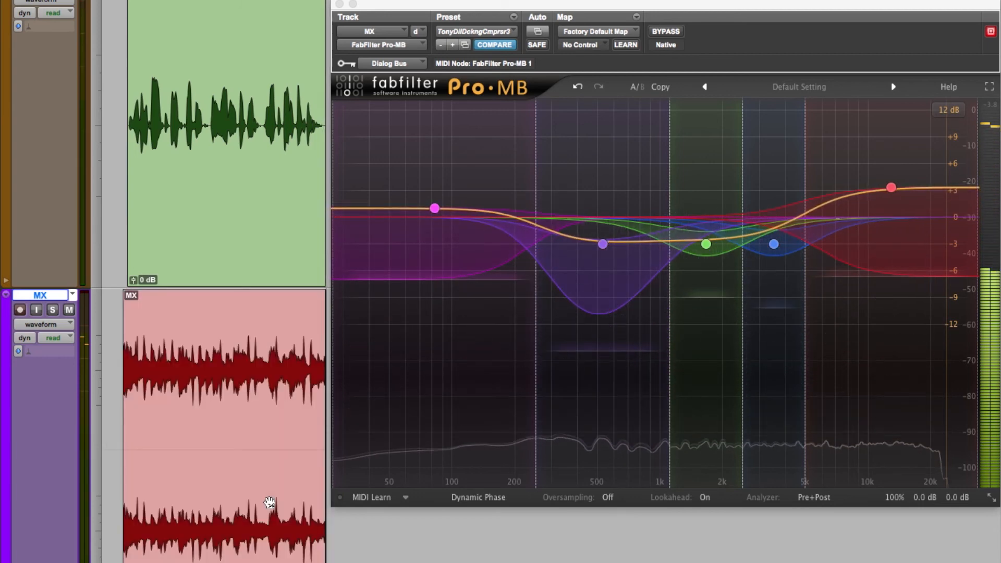